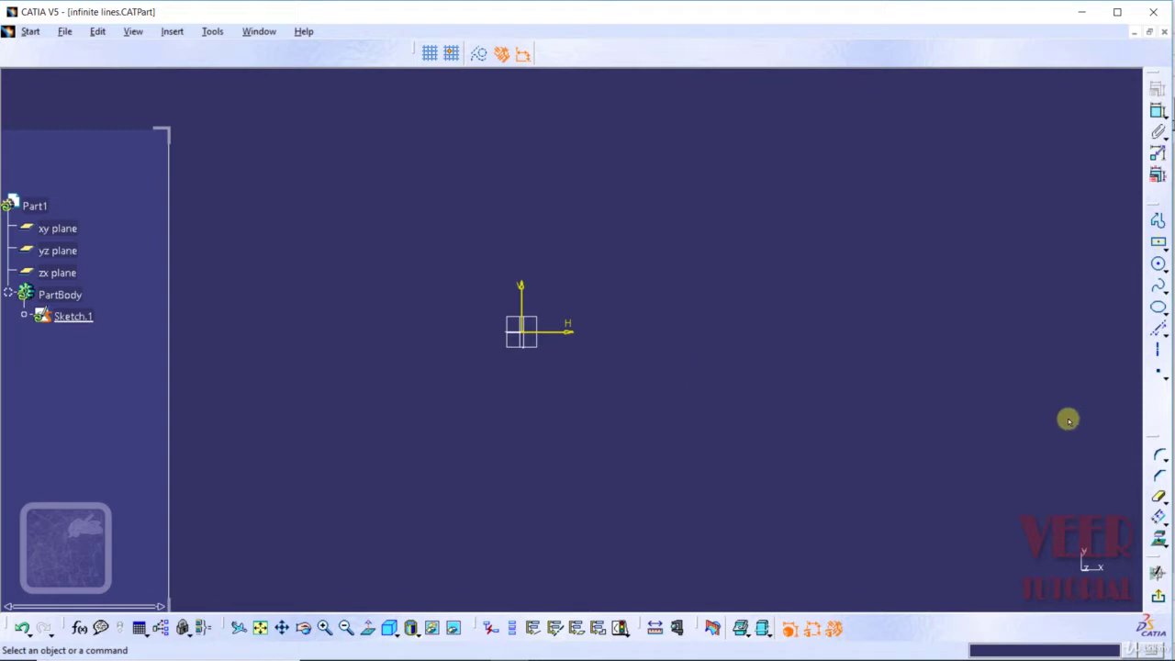
# Step: Draw a two-point line rising from lower left toward upper right, right of the origin
pyautogui.click(1162, 341)
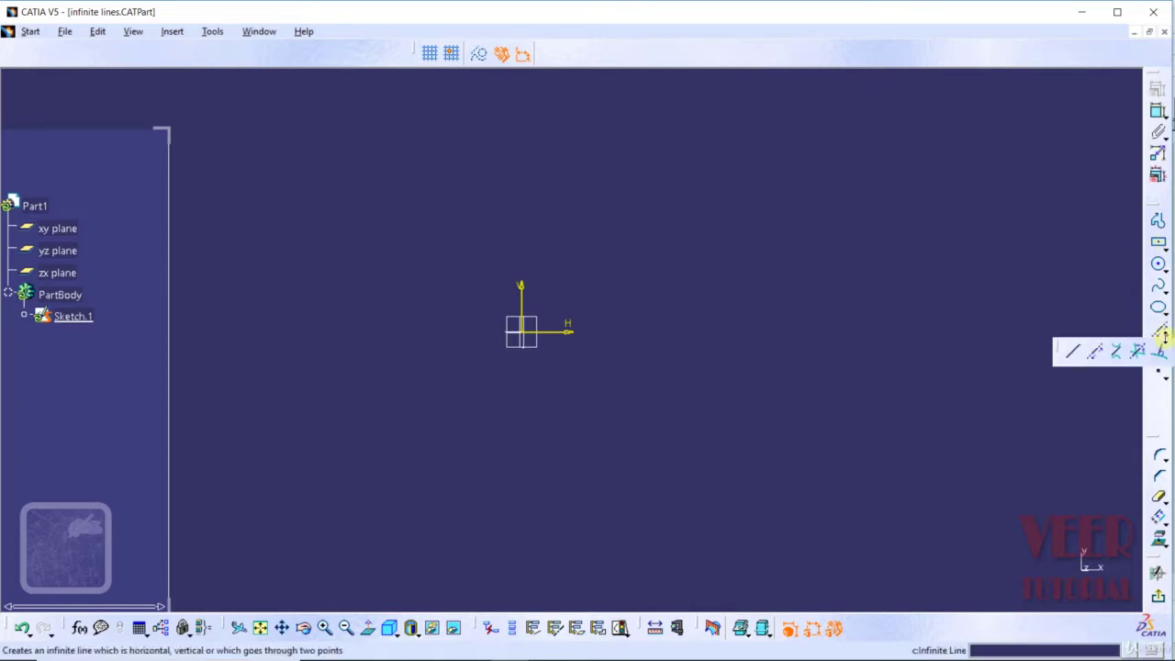
pyautogui.click(1074, 358)
pyautogui.click(572, 503)
pyautogui.click(978, 228)
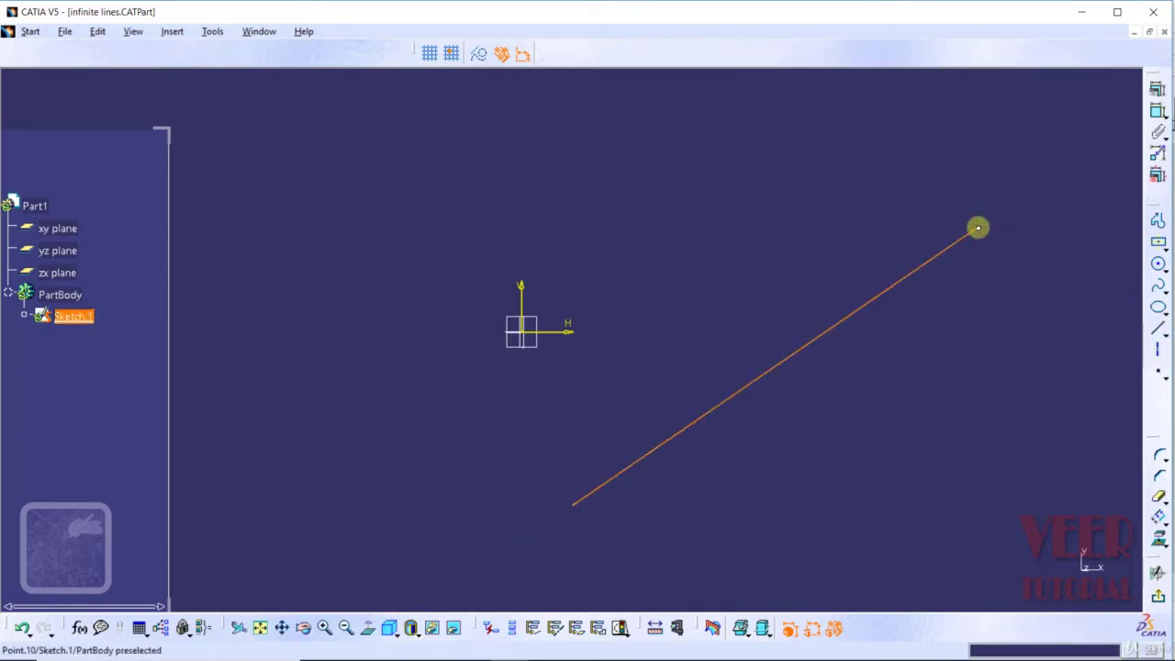
# Step: Draw a second two-point line that crosses the first line
pyautogui.click(1158, 327)
pyautogui.click(752, 527)
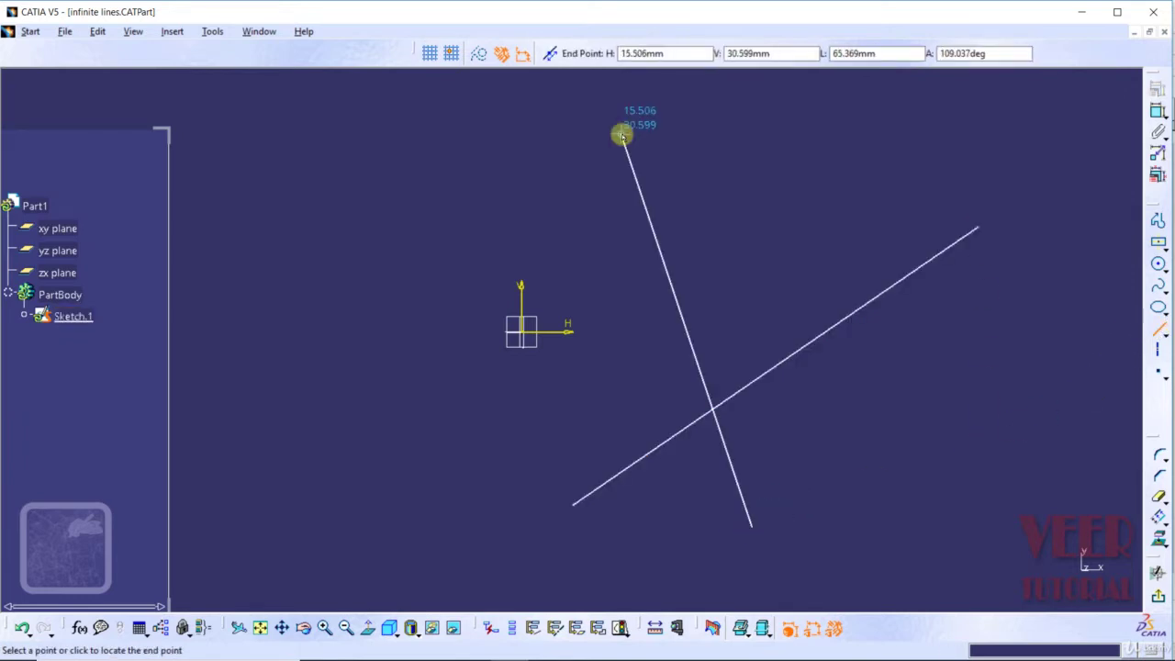
pyautogui.click(621, 136)
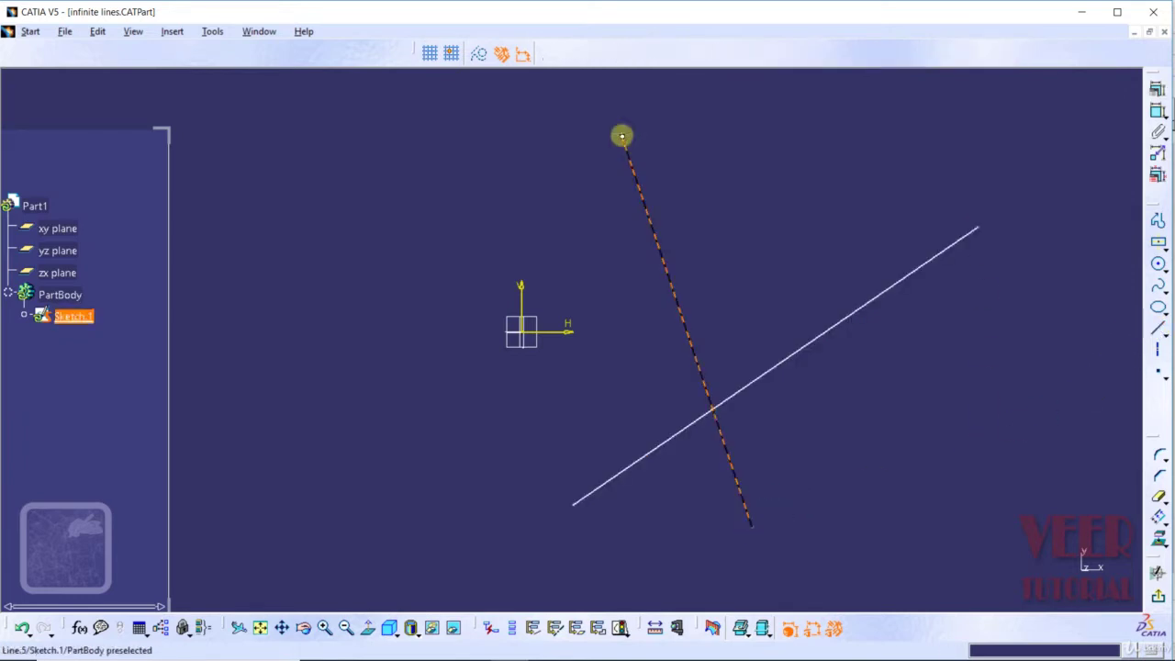
pyautogui.click(999, 484)
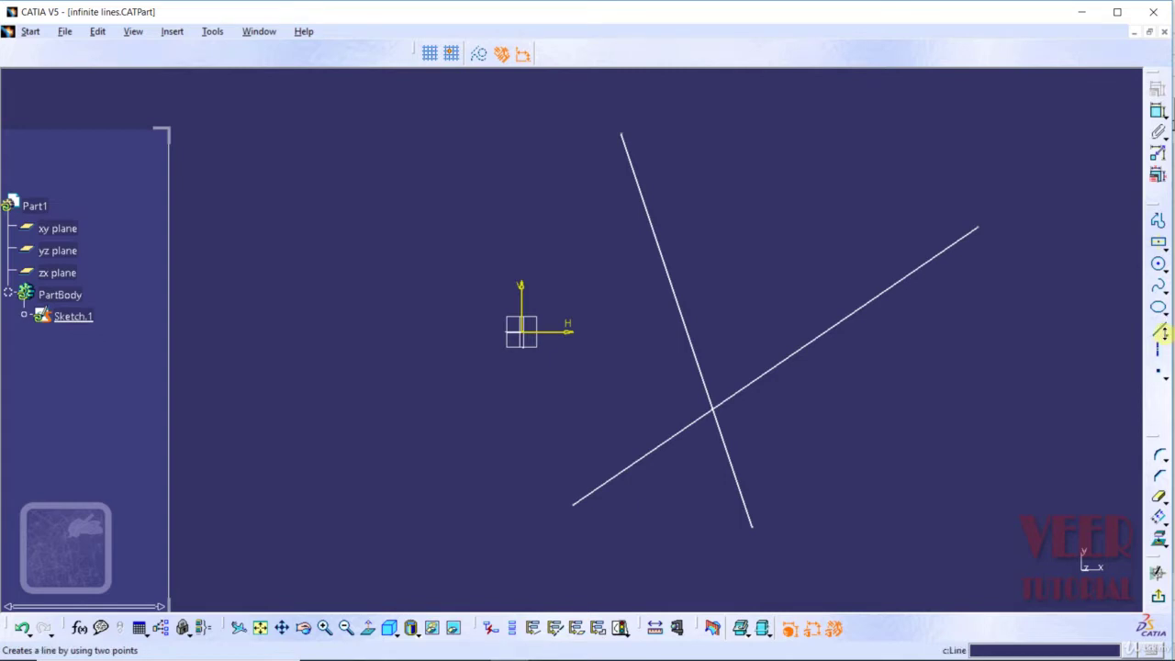
pyautogui.click(1163, 334)
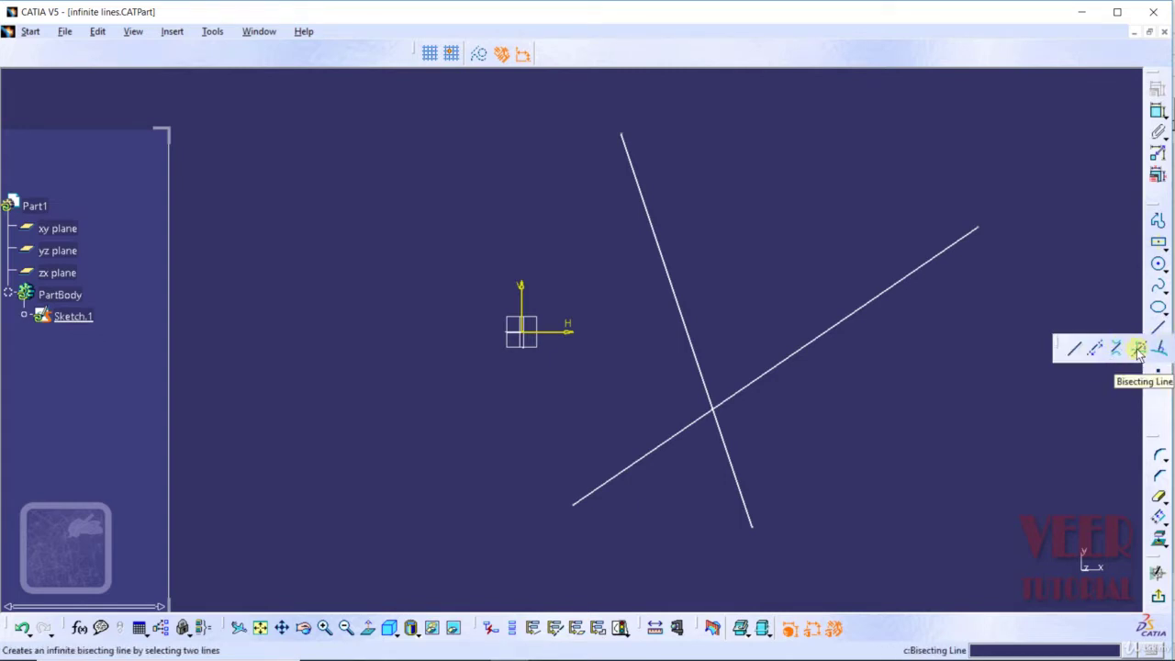
# Step: Create a Bisecting Line from the first and second crossing lines through their intersection
pyautogui.click(1139, 349)
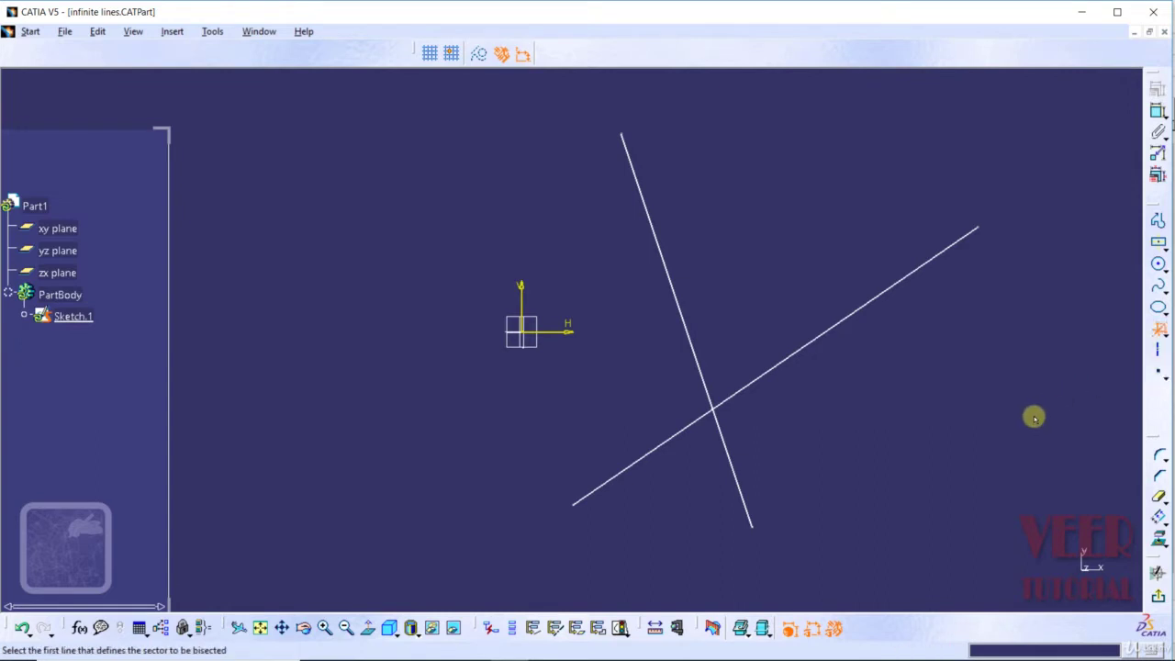
pyautogui.click(797, 354)
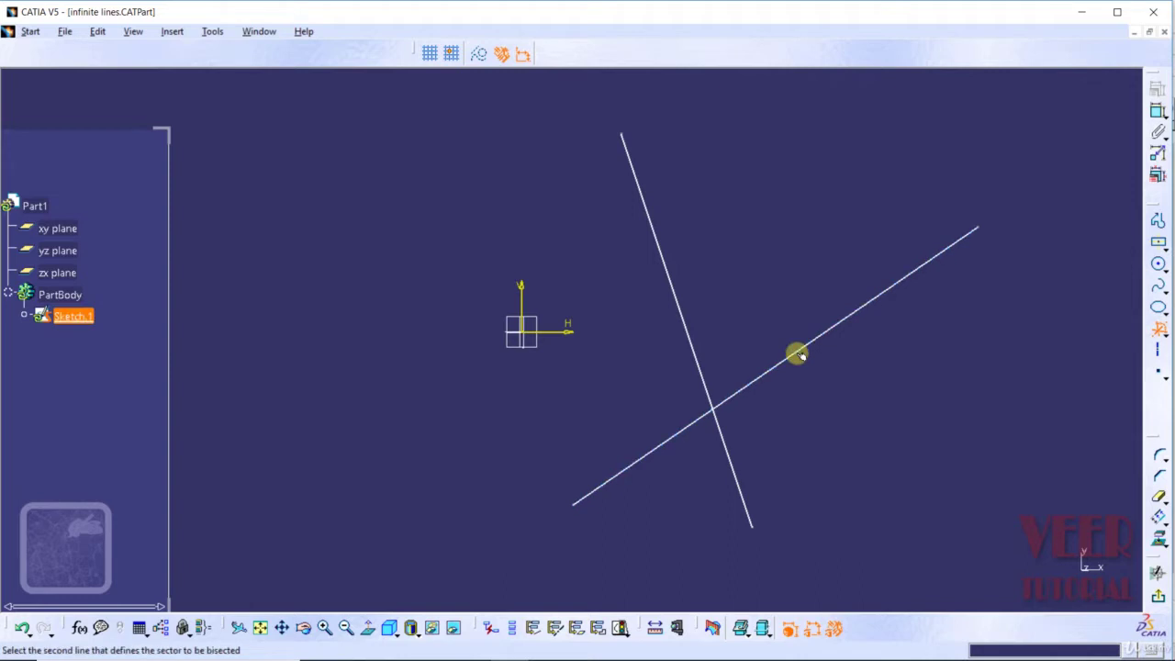
pyautogui.click(683, 323)
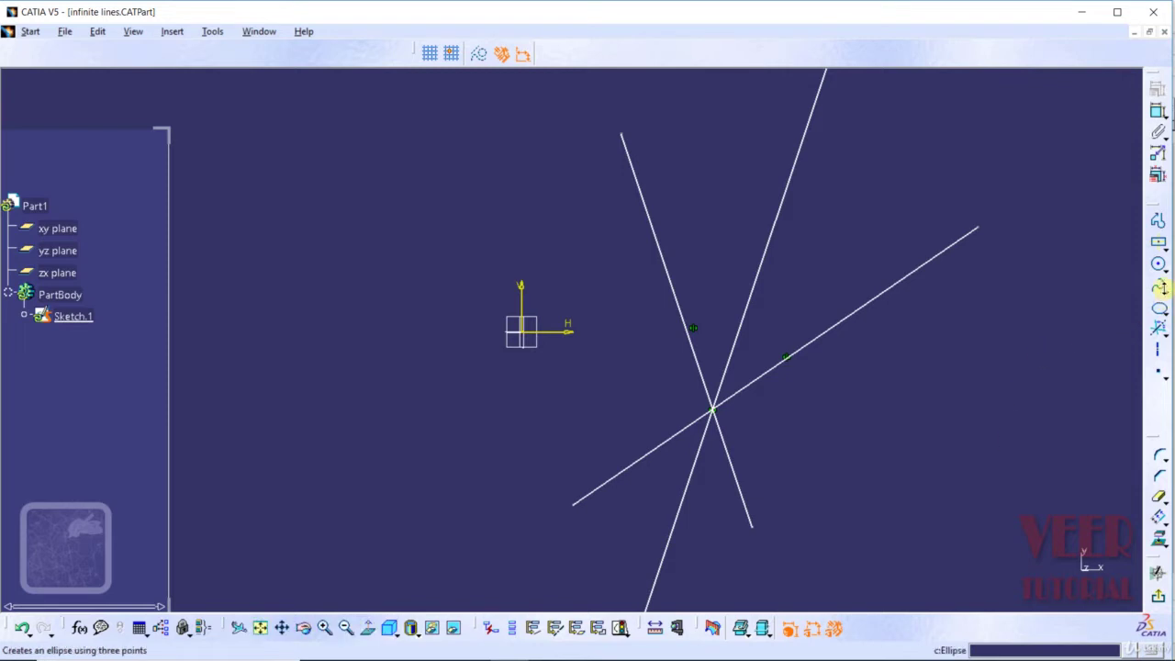
# Step: Draw a two-point line left of the origin, rising toward the upper right
pyautogui.click(1161, 337)
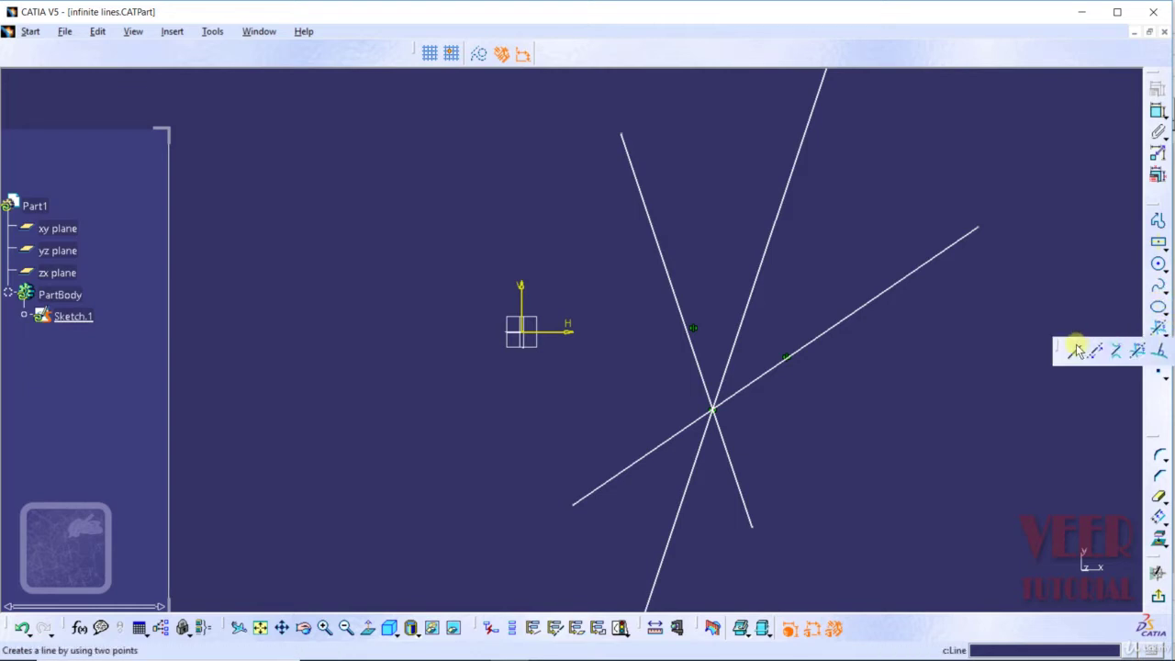
pyautogui.click(1072, 351)
pyautogui.click(263, 493)
pyautogui.click(478, 228)
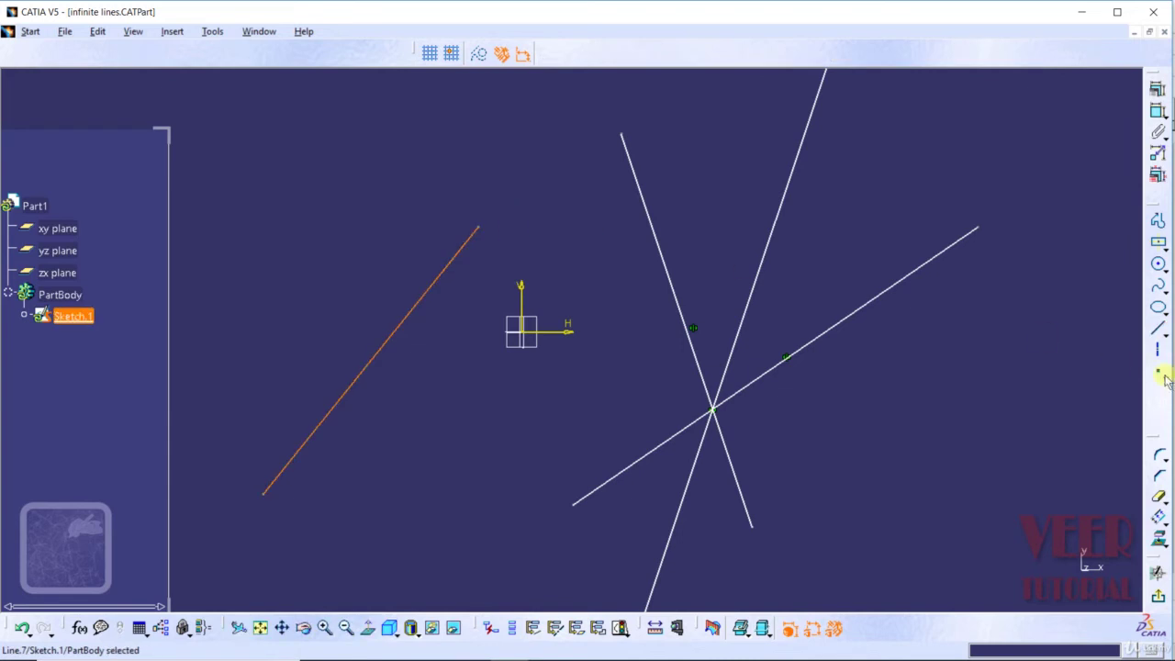
# Step: Draw a second line further left, parallel to the first
pyautogui.click(1160, 334)
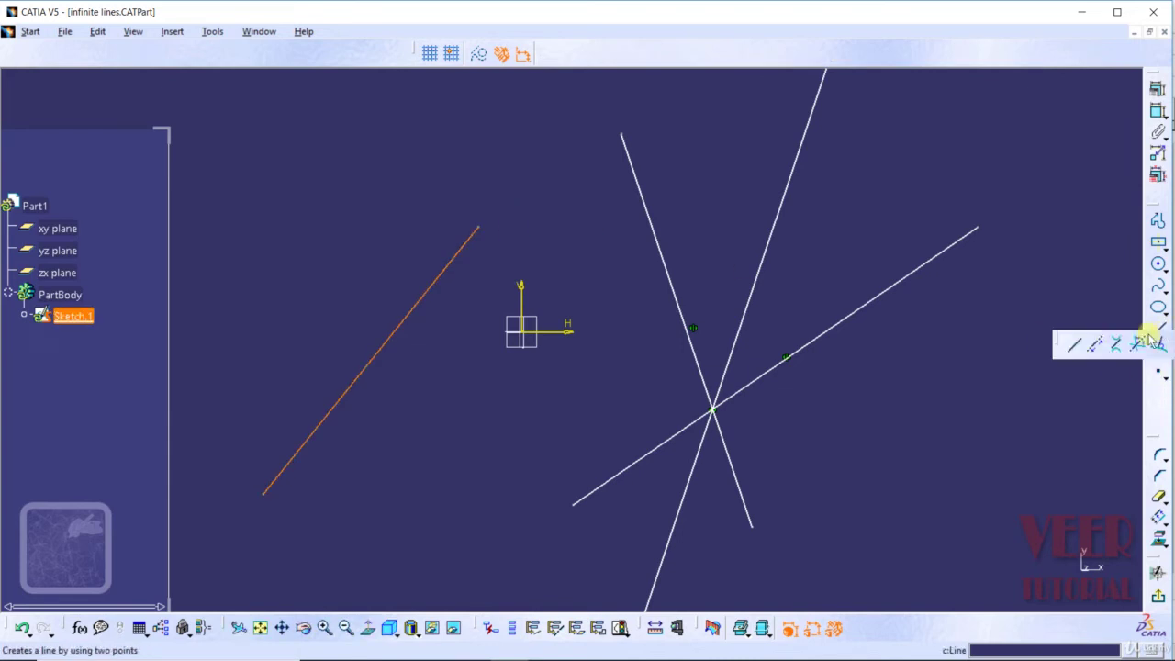
pyautogui.click(1072, 345)
pyautogui.click(186, 433)
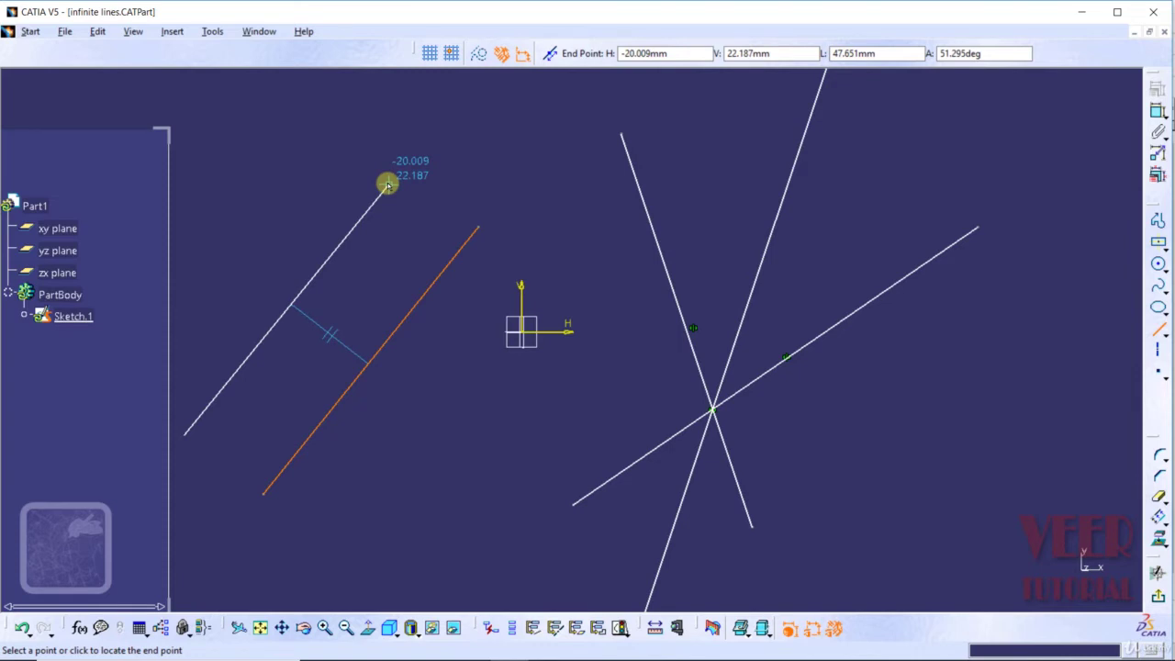
pyautogui.click(387, 185)
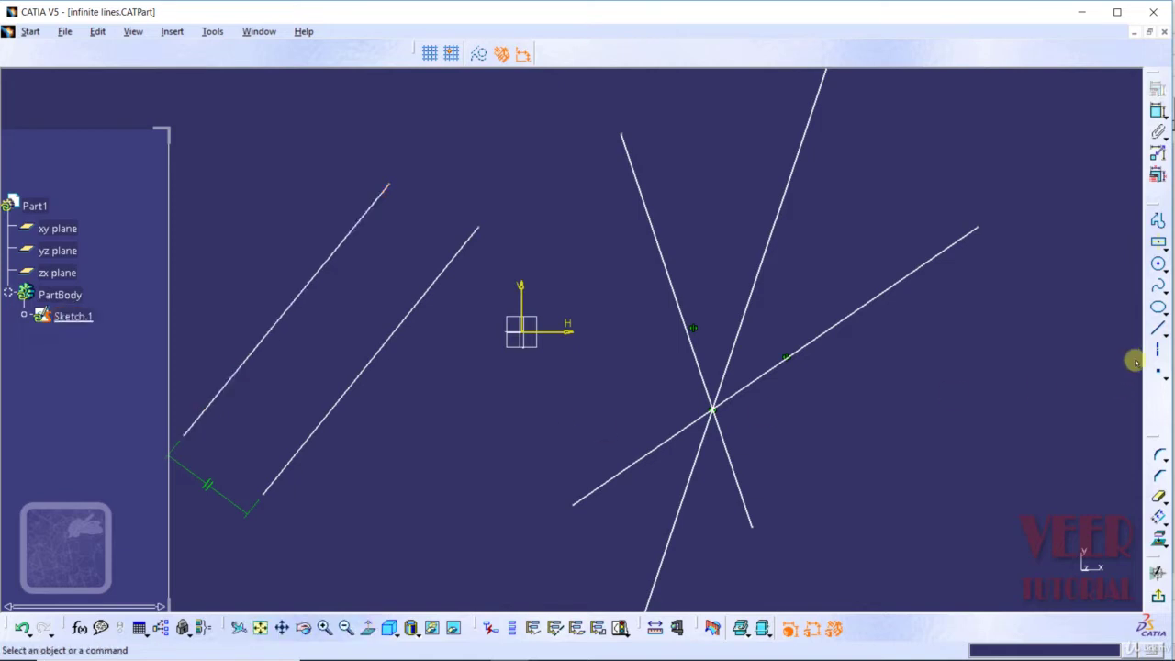
pyautogui.click(1163, 341)
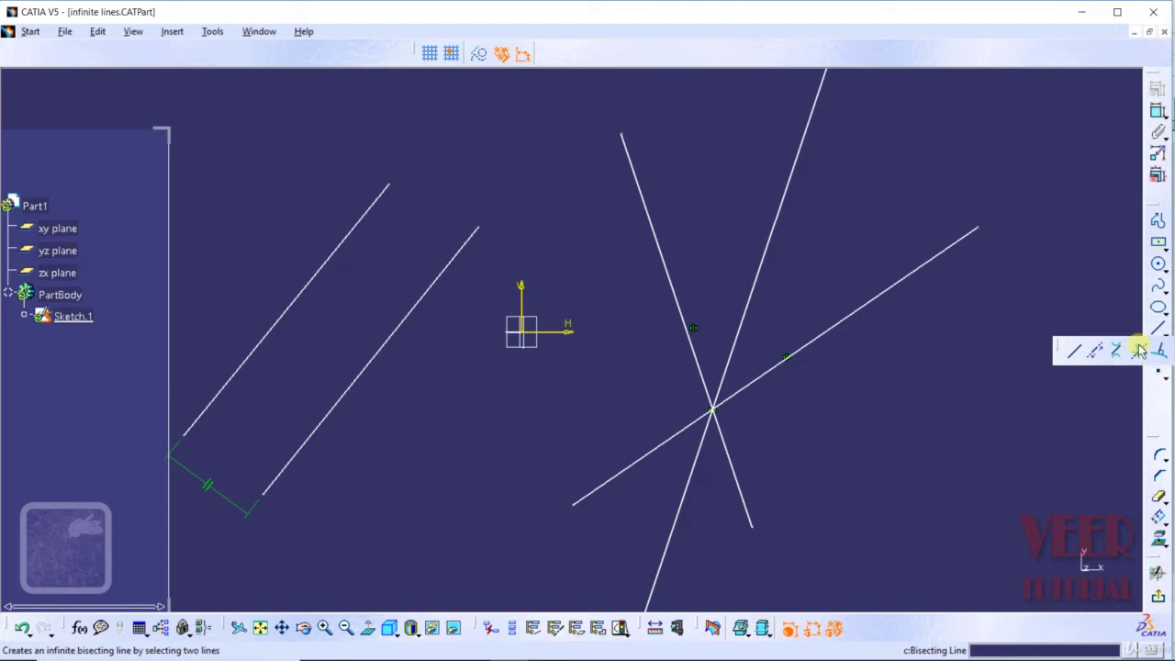
# Step: Add a Bisecting Line between the right and left parallel lines, giving three evenly spaced lines
pyautogui.click(1138, 350)
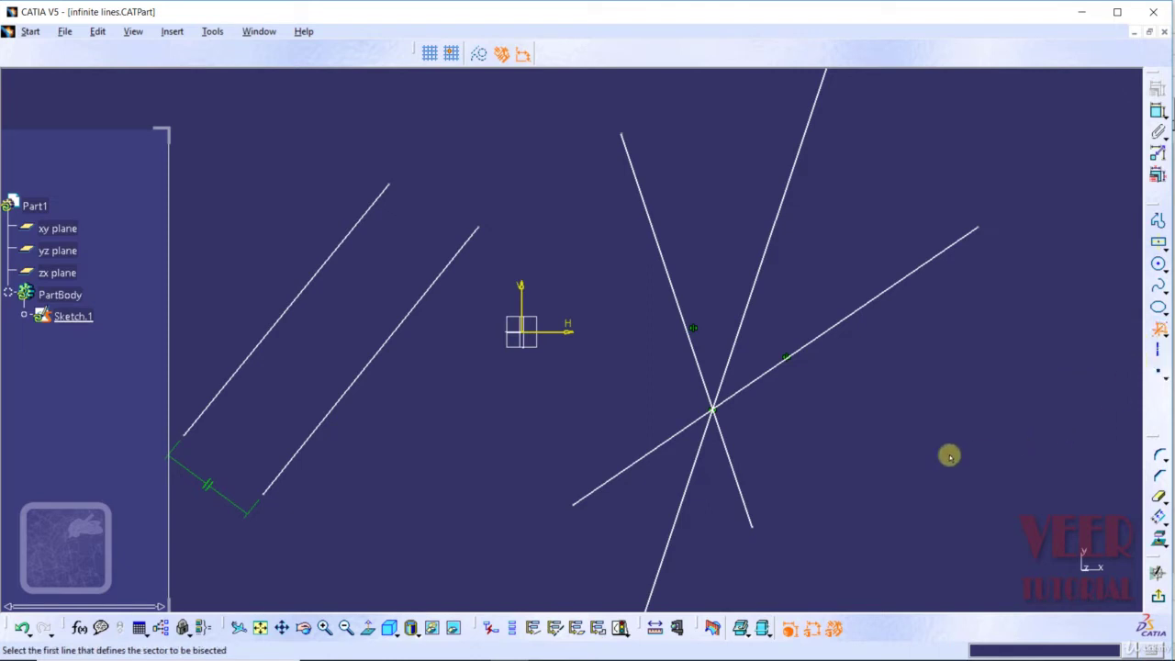
pyautogui.click(375, 361)
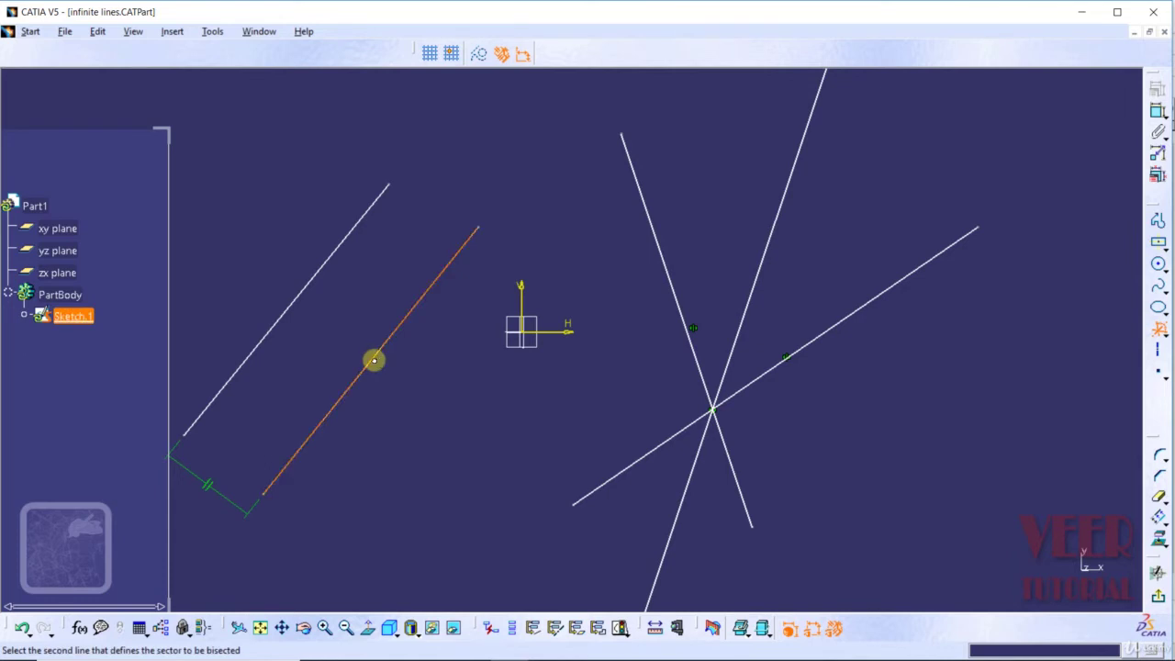
pyautogui.click(283, 312)
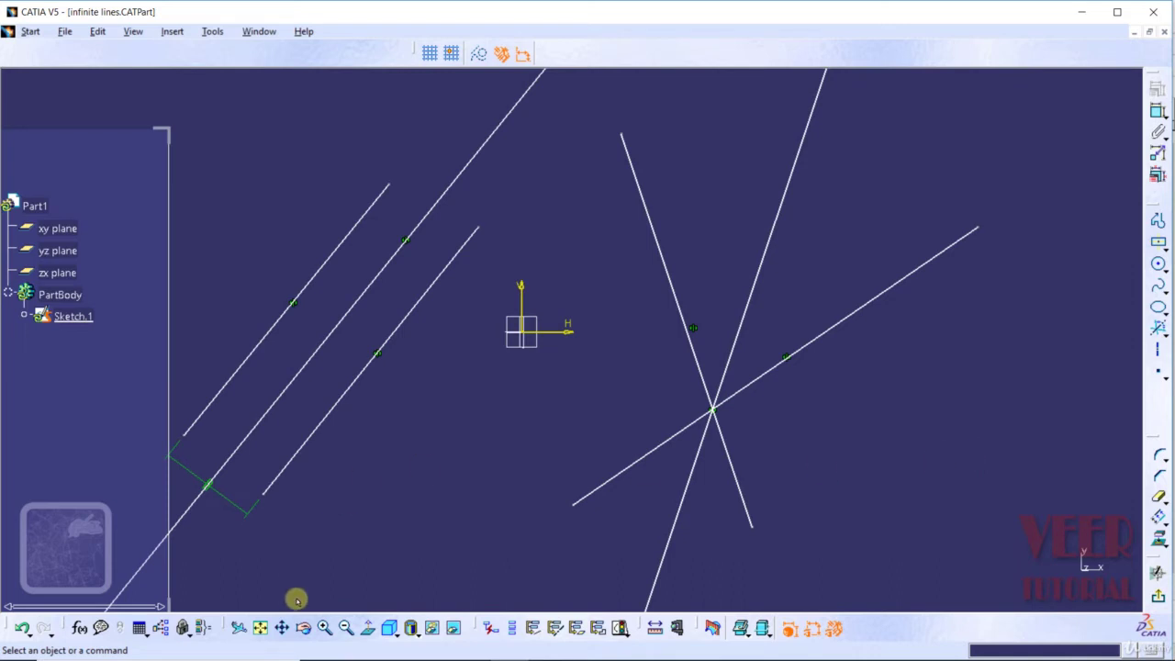
pyautogui.moveTo(835, 341); pyautogui.dragTo(358, 413, button='middle')
pyautogui.moveTo(774, 291)
pyautogui.mouseDown(button='middle')
pyautogui.moveTo(799, 302)
pyautogui.moveTo(459, 325)
pyautogui.mouseUp(button='middle')
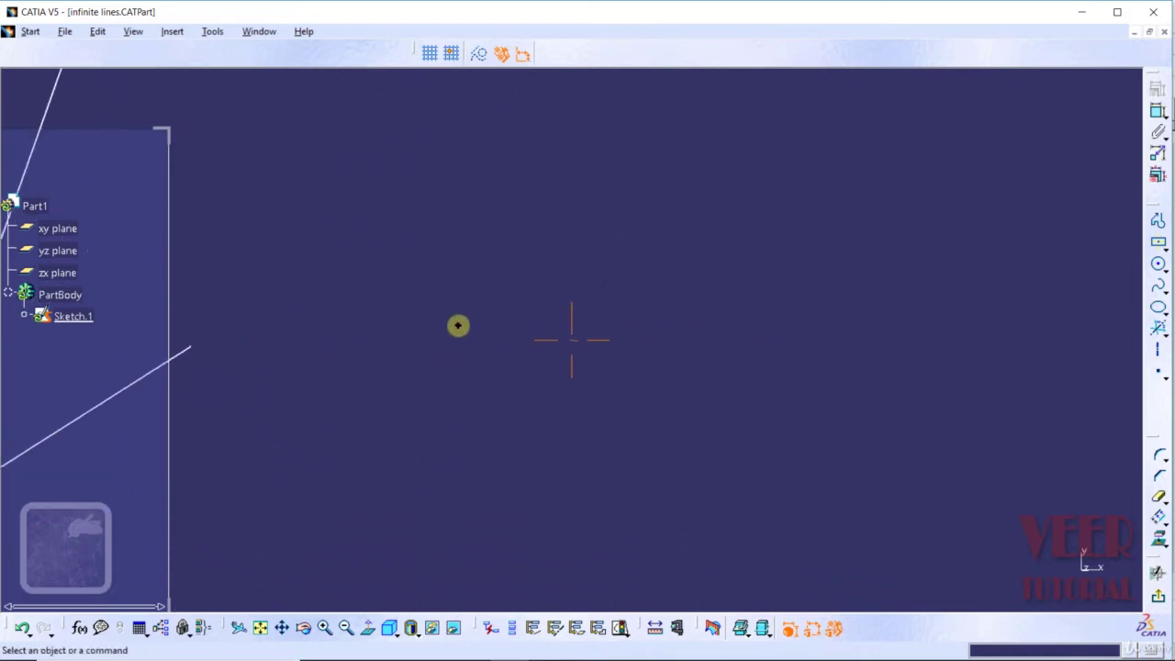
# Step: Draw a small circle in the empty area of the sketch
pyautogui.click(1158, 264)
pyautogui.click(486, 333)
pyautogui.click(519, 285)
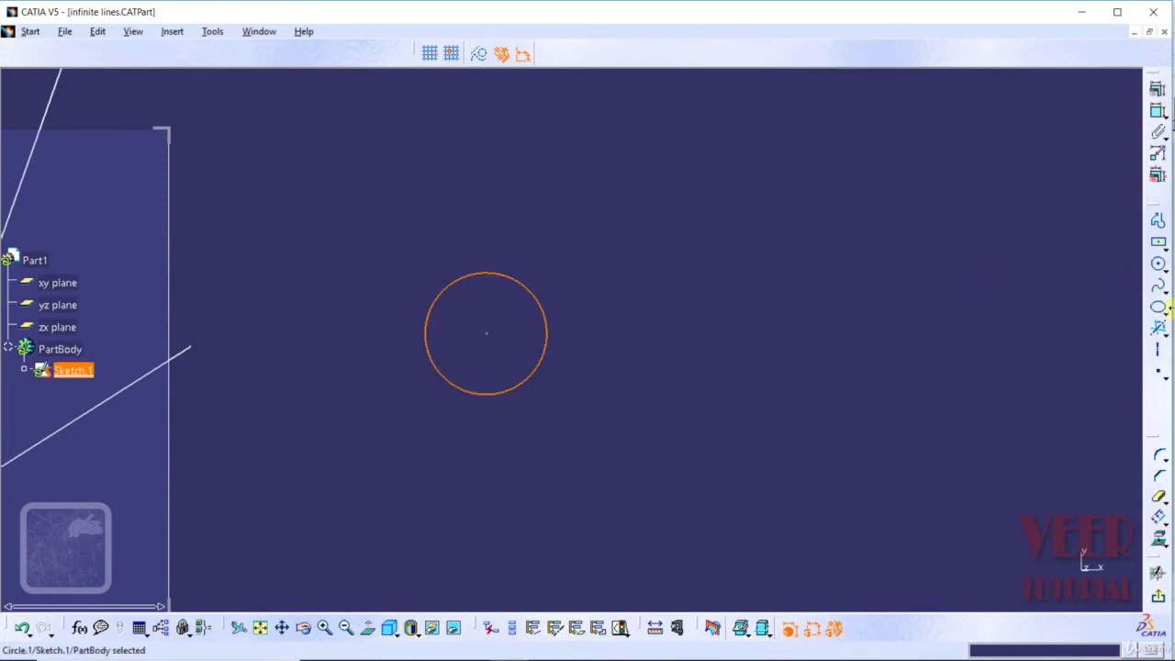
# Step: Draw a larger circle below and to the right of the small one
pyautogui.click(1158, 264)
pyautogui.click(785, 468)
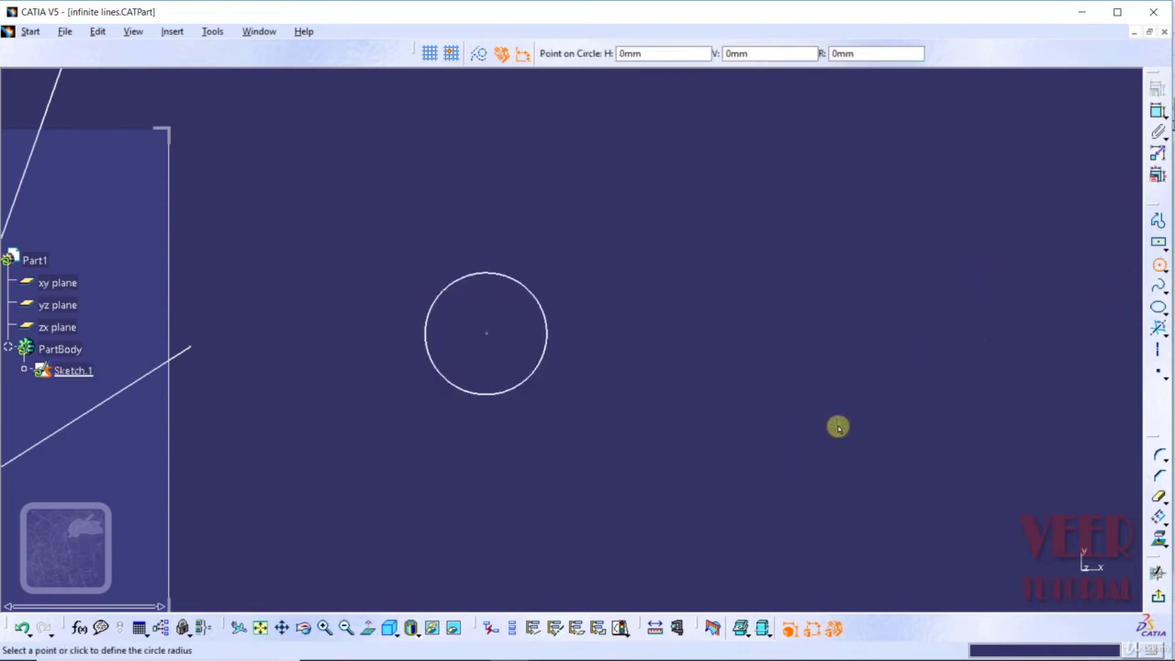
pyautogui.click(871, 387)
pyautogui.click(1023, 330)
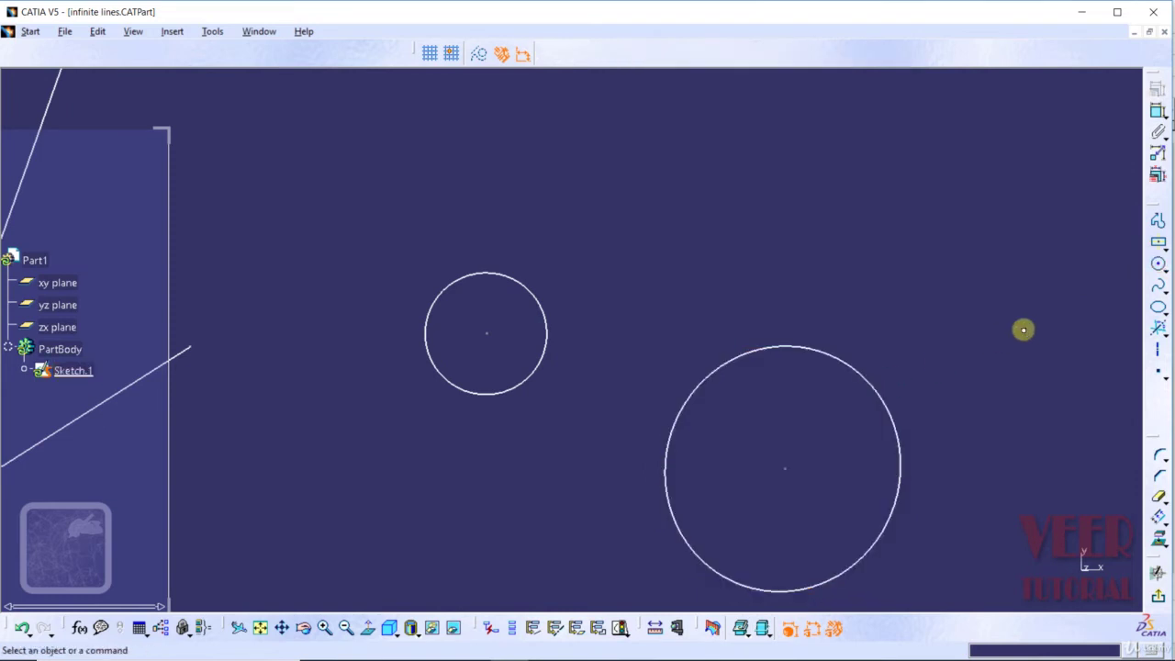
pyautogui.click(1159, 349)
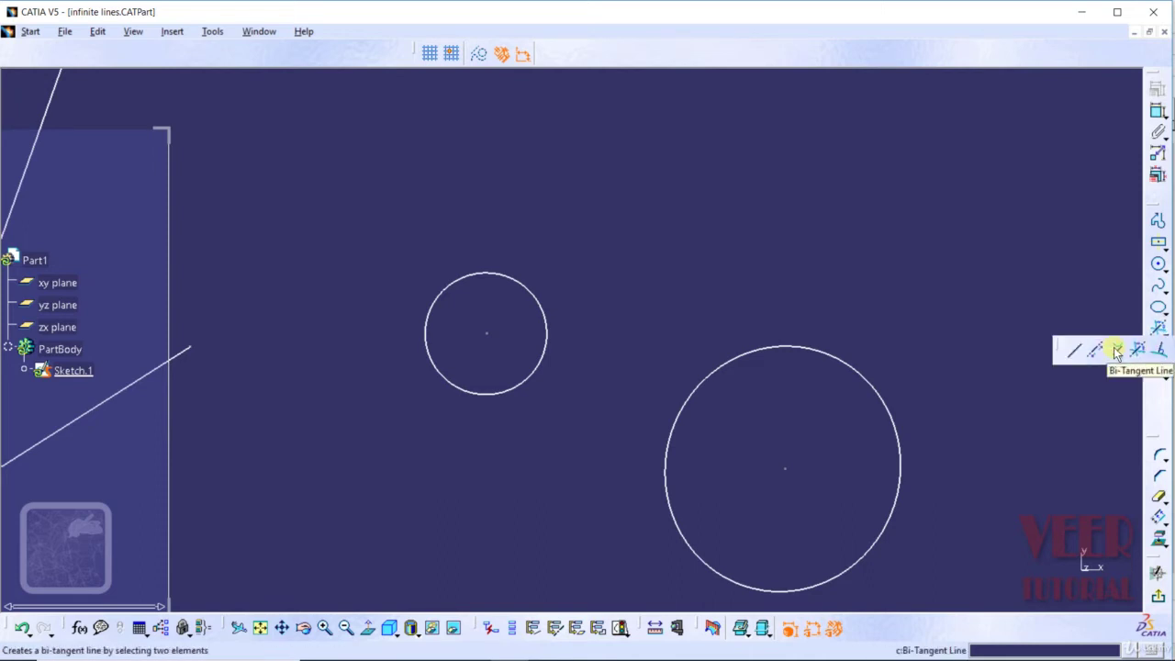
# Step: Create the upper Bi-Tangent Line from the small circle to the large circle
pyautogui.click(1117, 351)
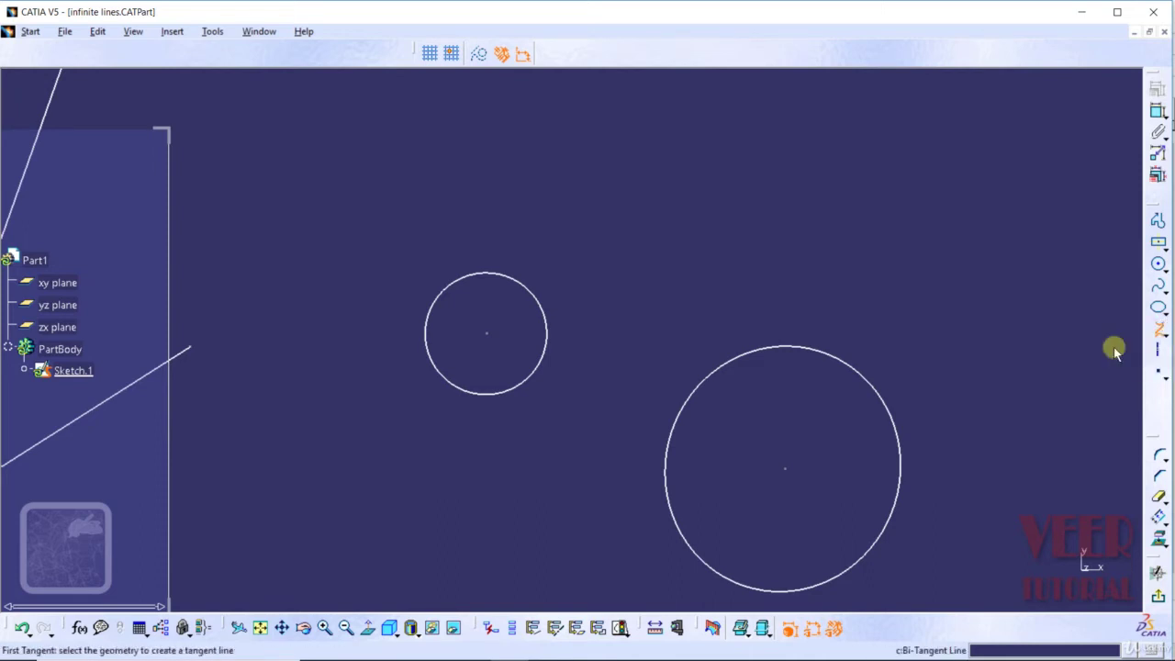
pyautogui.click(538, 303)
pyautogui.click(765, 350)
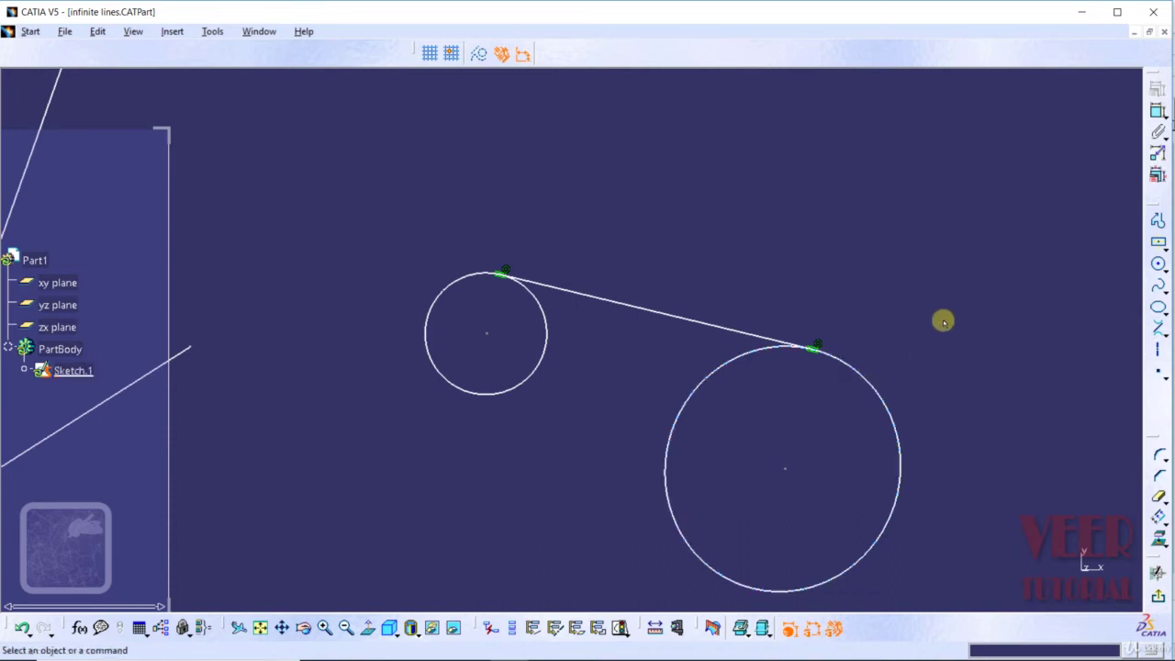
# Step: Create the lower Bi-Tangent Line between the small and large circles
pyautogui.click(1164, 336)
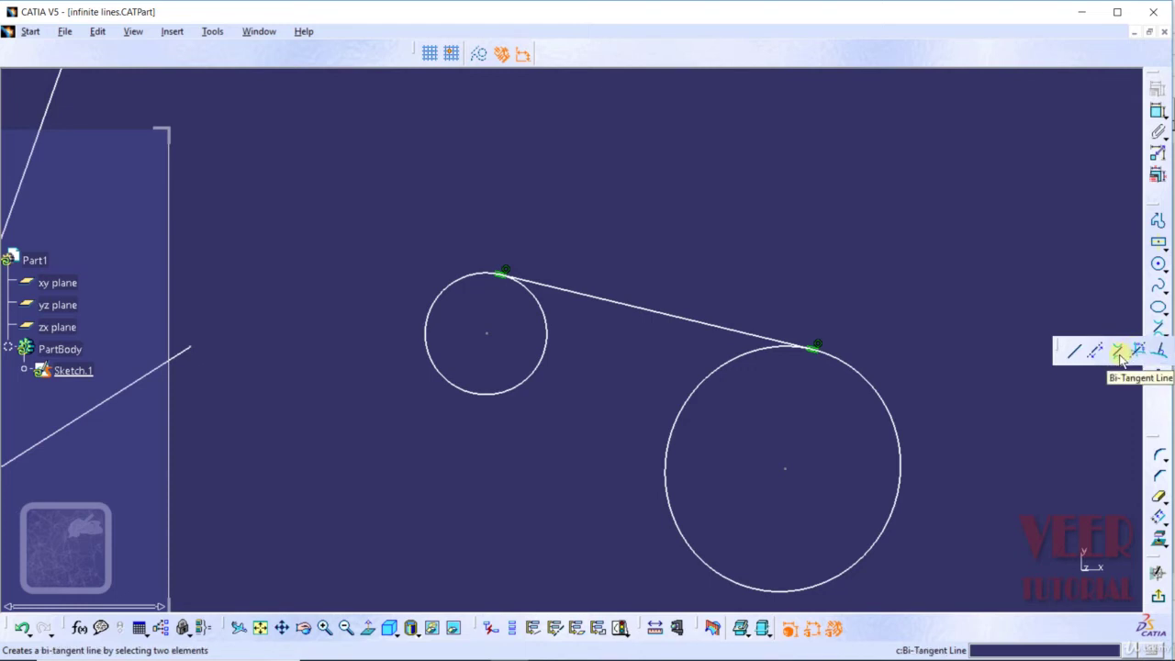
pyautogui.click(1119, 357)
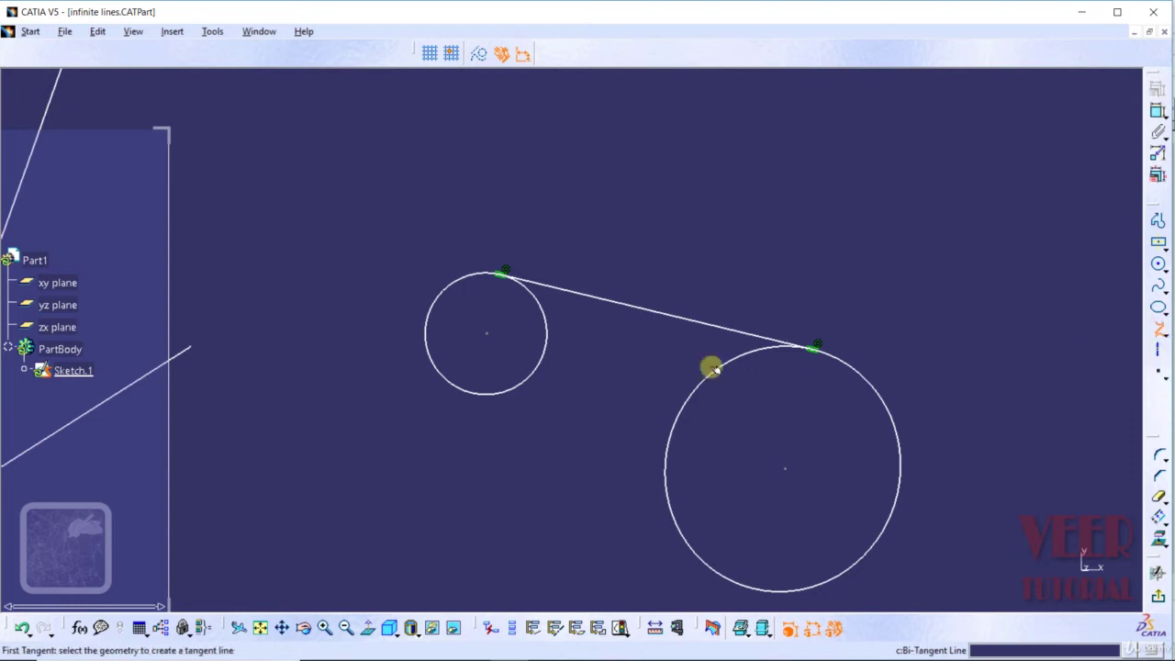
pyautogui.click(481, 395)
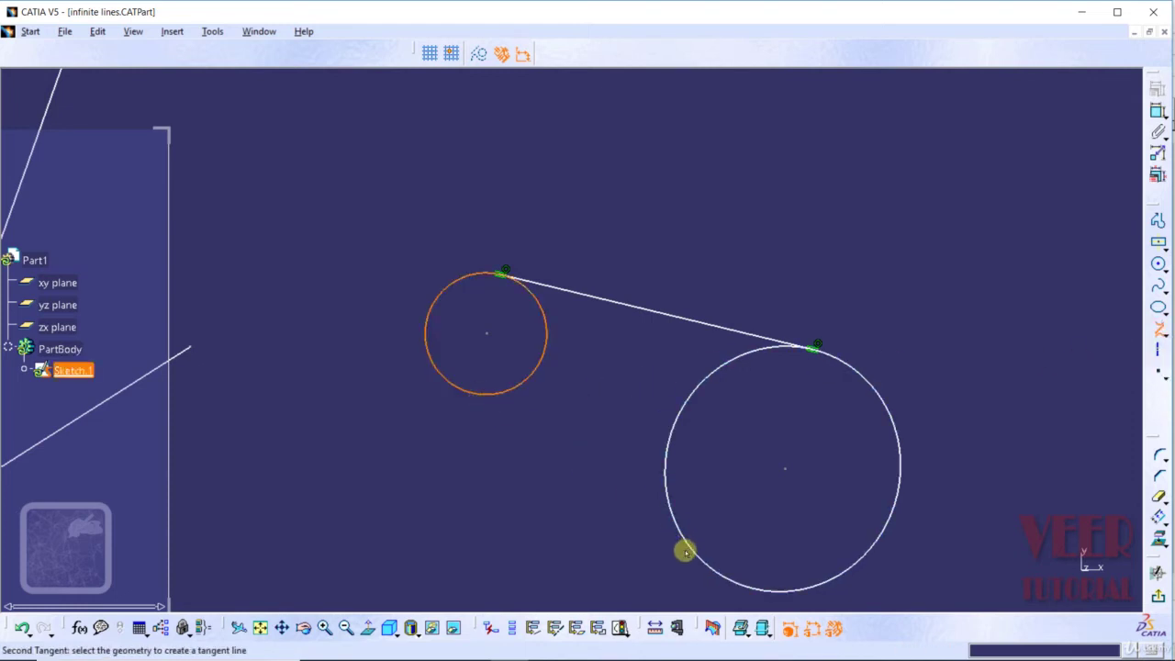
pyautogui.click(691, 551)
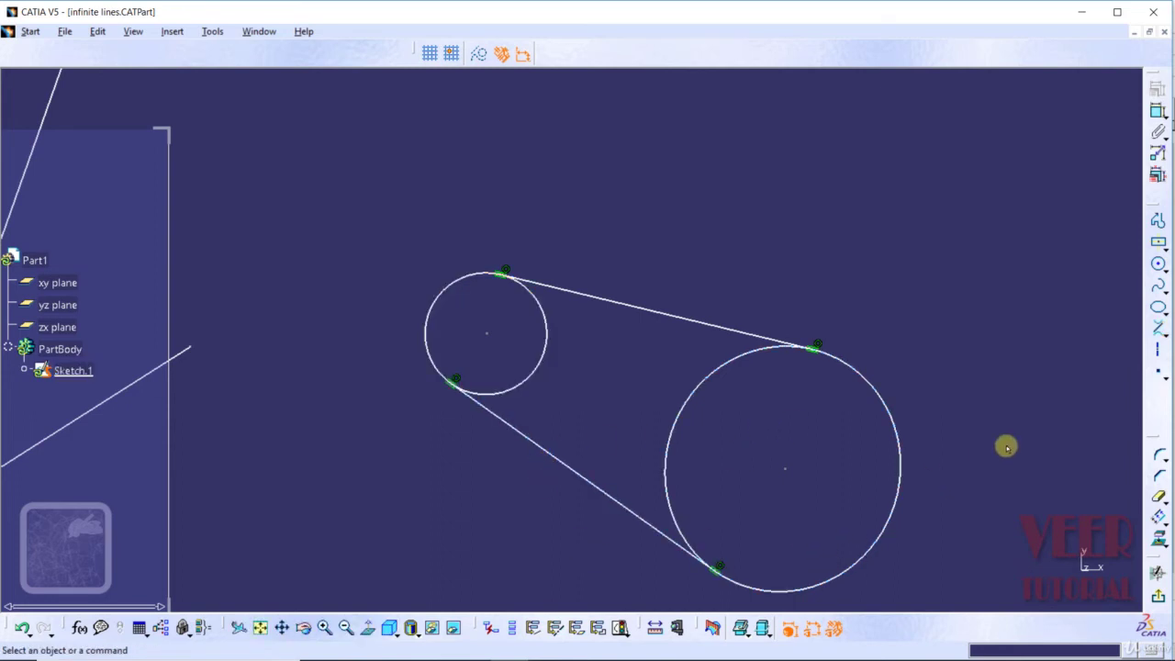
pyautogui.click(1161, 338)
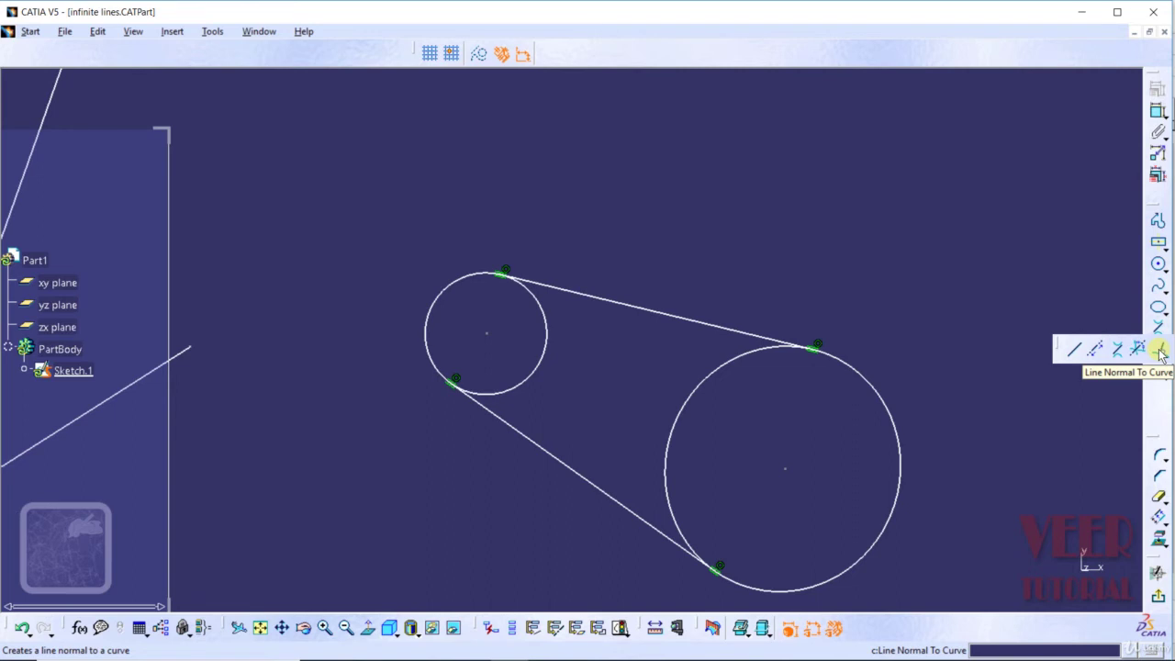
# Step: Draw a line normal to the upper tangent, extending above it
pyautogui.click(1159, 349)
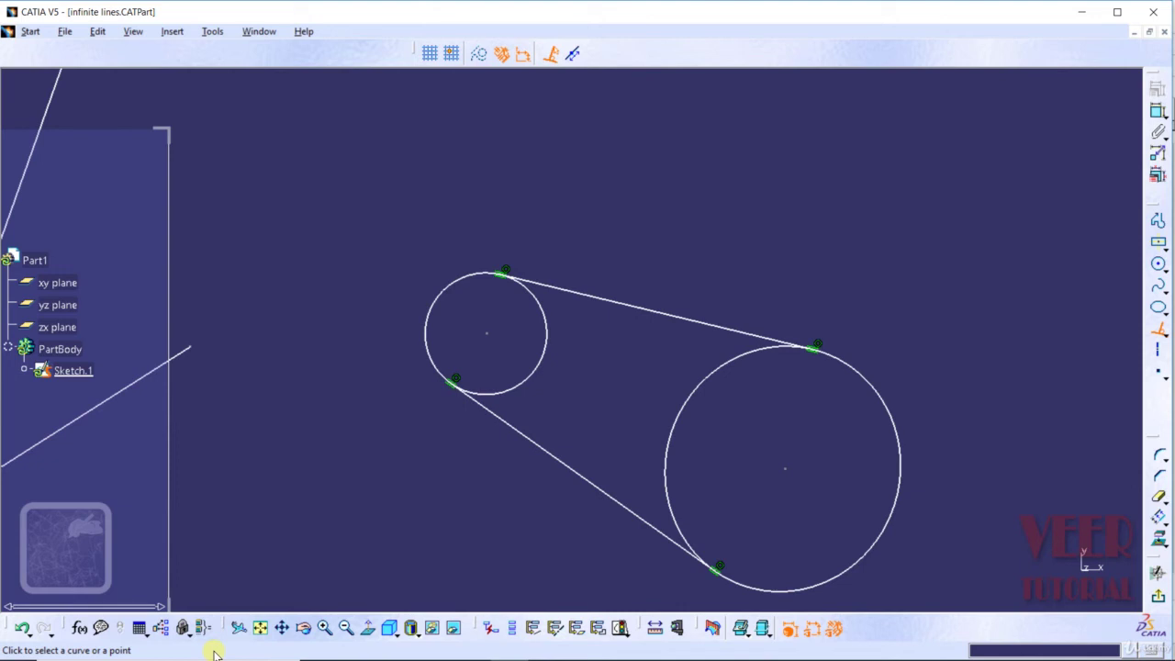
pyautogui.click(649, 312)
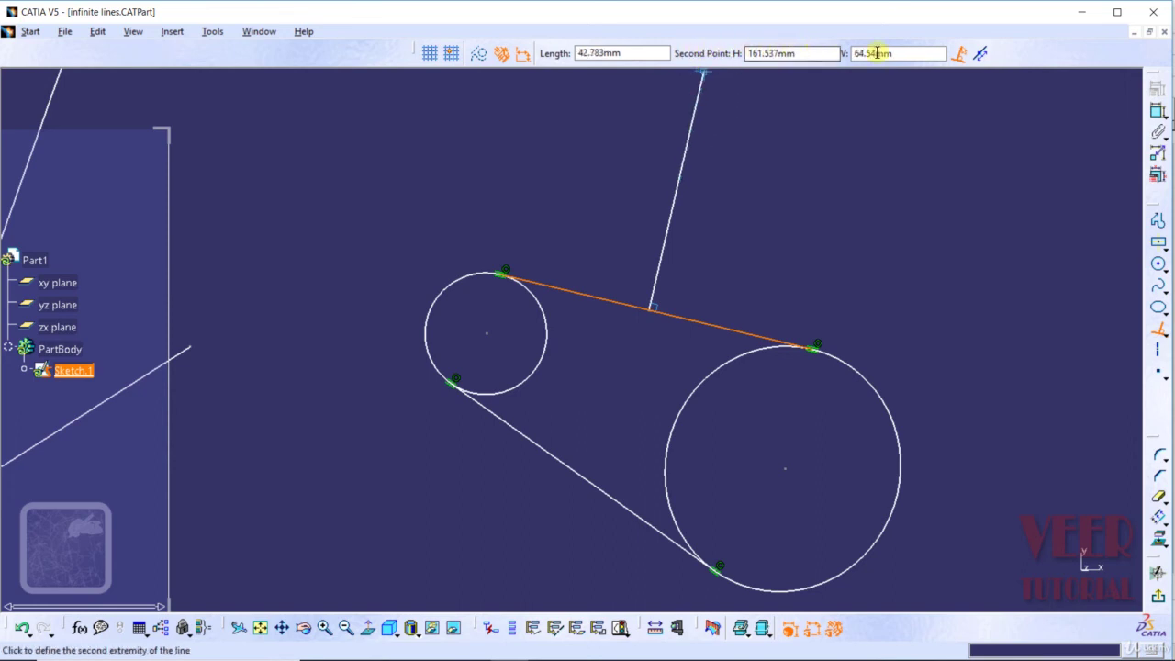
pyautogui.click(736, 143)
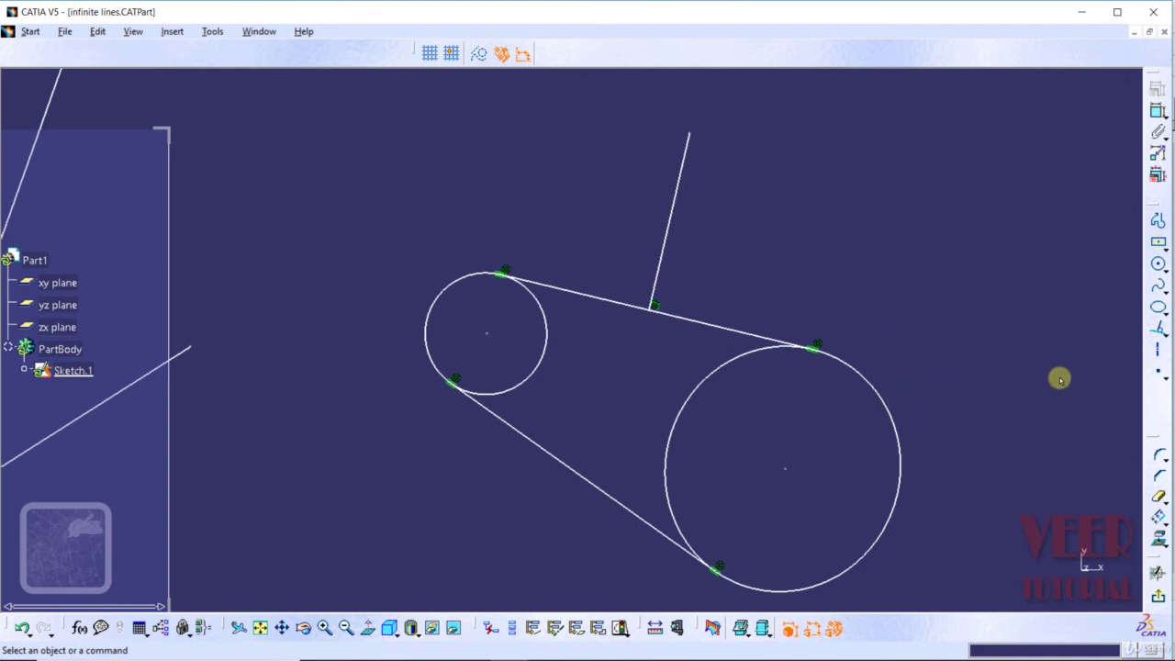
# Step: Draw a line normal to the large circle, extending out to its right
pyautogui.click(1157, 338)
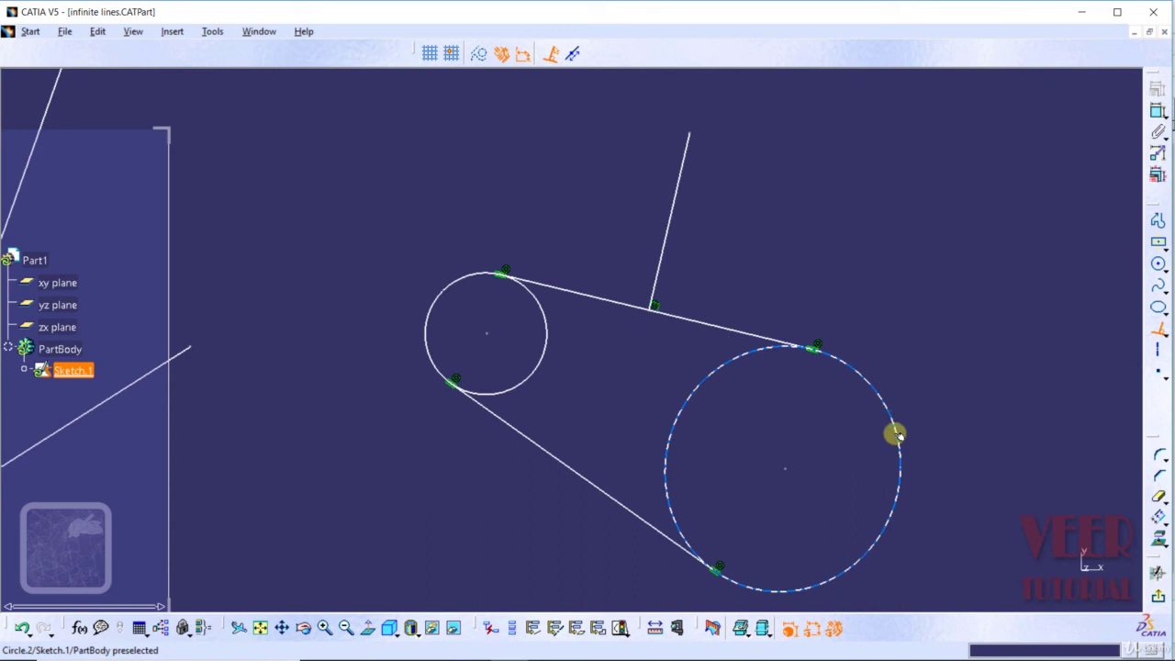
pyautogui.click(895, 433)
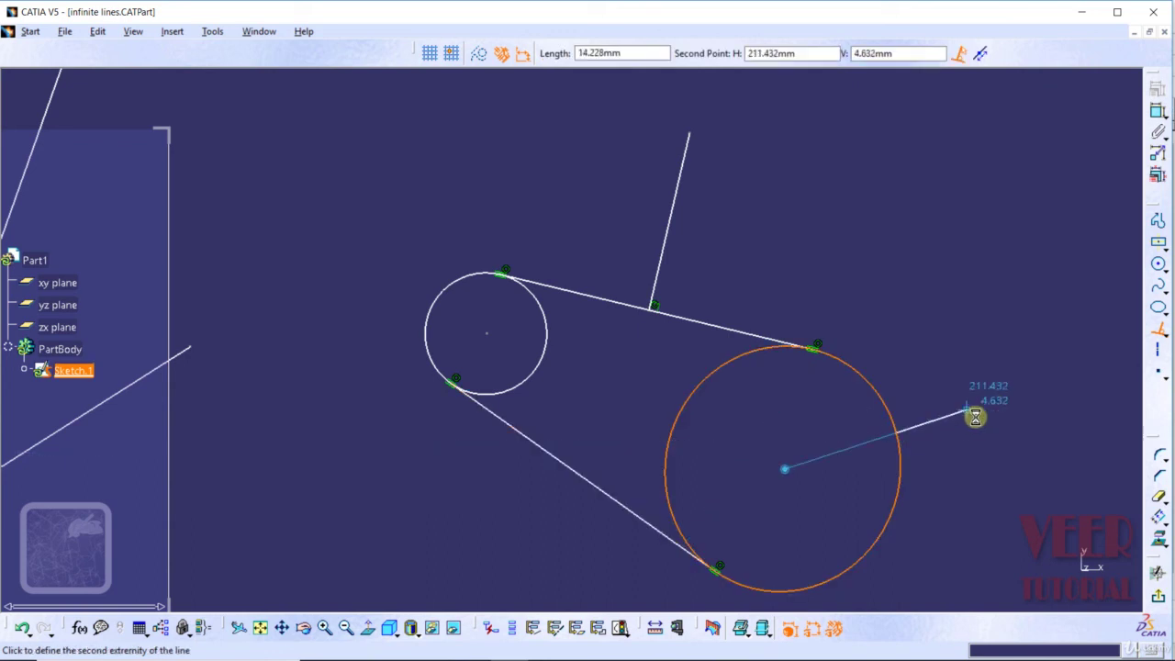
pyautogui.click(1044, 387)
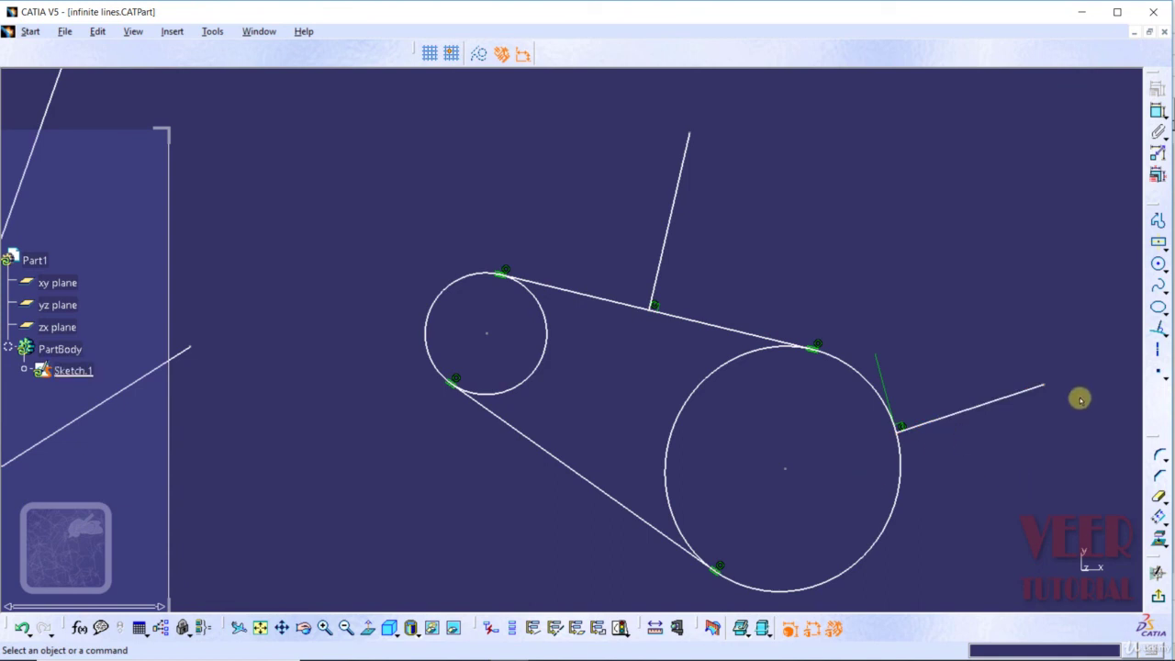
pyautogui.moveTo(1053, 412); pyautogui.dragTo(1062, 386, button='middle')
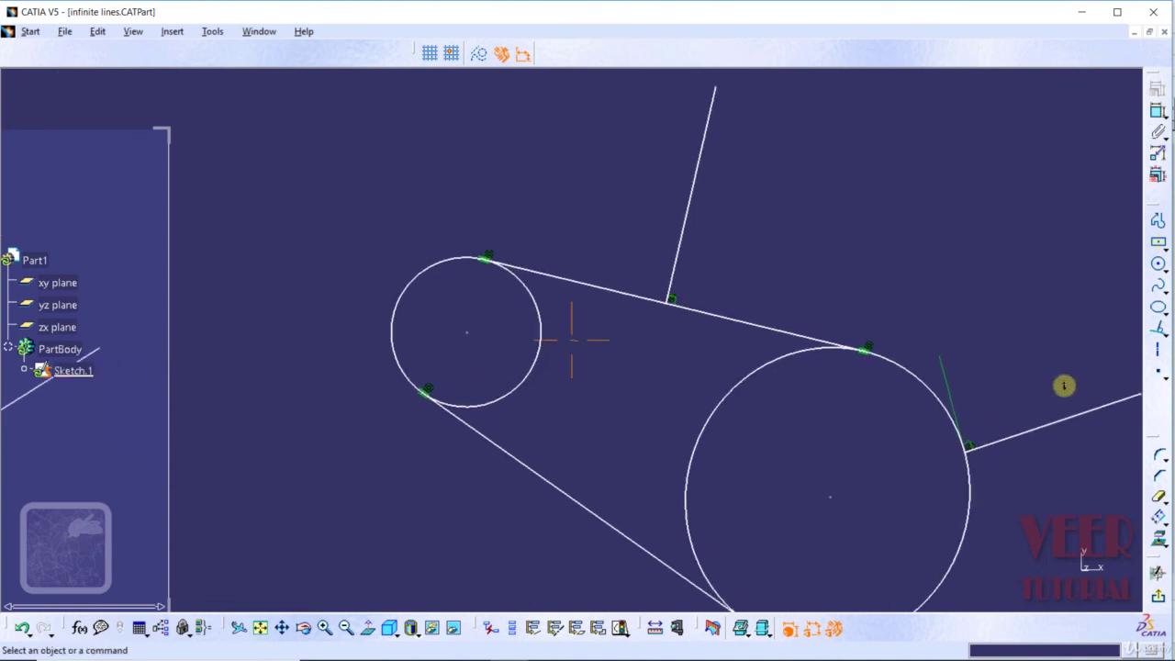
pyautogui.moveTo(886, 388)
pyautogui.mouseDown(button='middle')
pyautogui.moveTo(695, 380)
pyautogui.moveTo(710, 408)
pyautogui.mouseUp(button='middle')
pyautogui.moveTo(779, 441); pyautogui.dragTo(774, 365, button='middle')
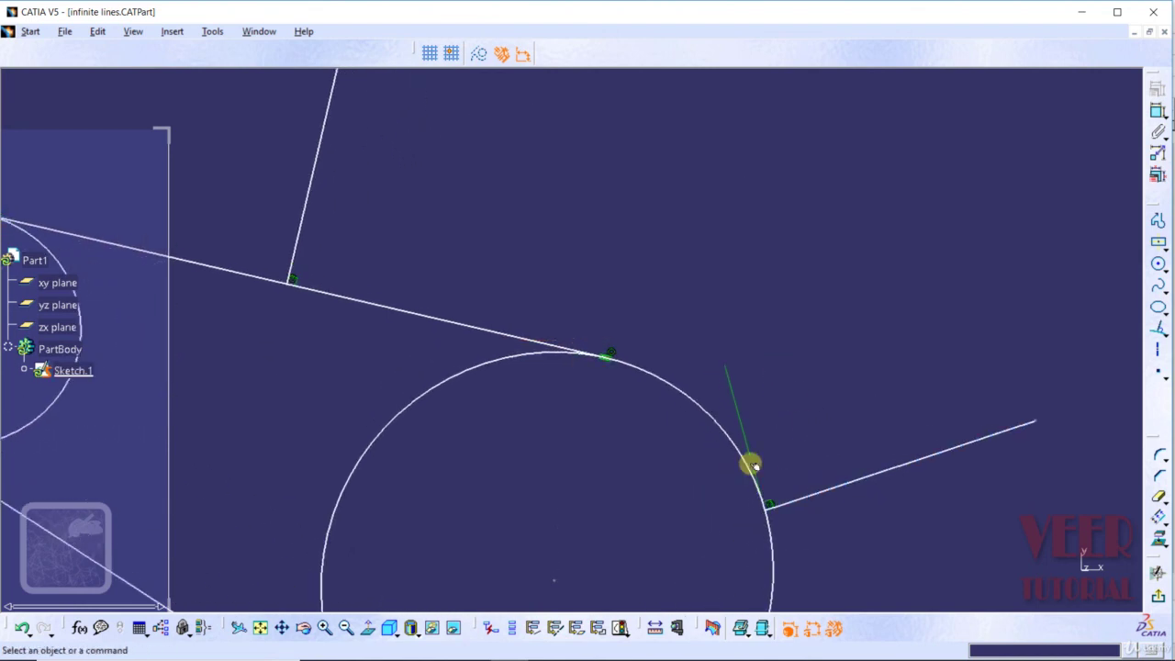